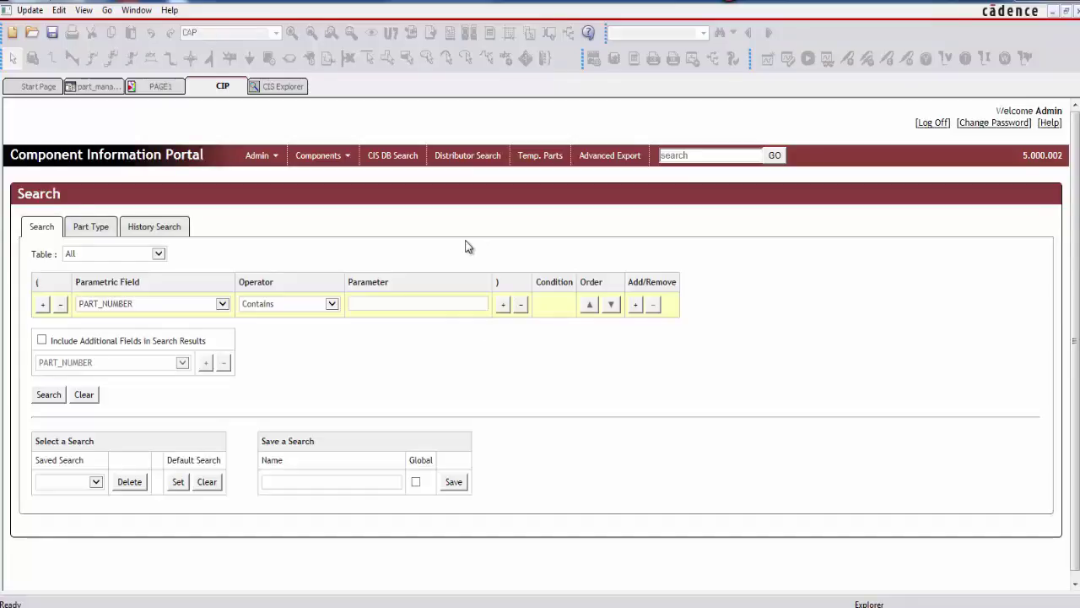
Look over the parts in CIS Explorer and the capacitor data in the Sample spreadsheet, and return to CIP Importer
click(284, 87)
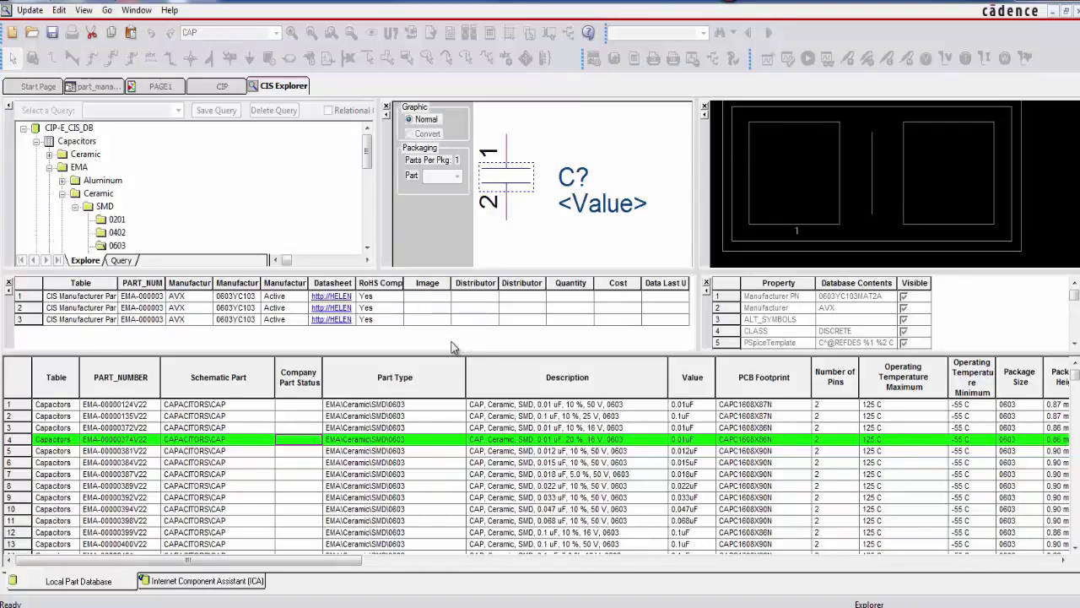
click(1023, 3)
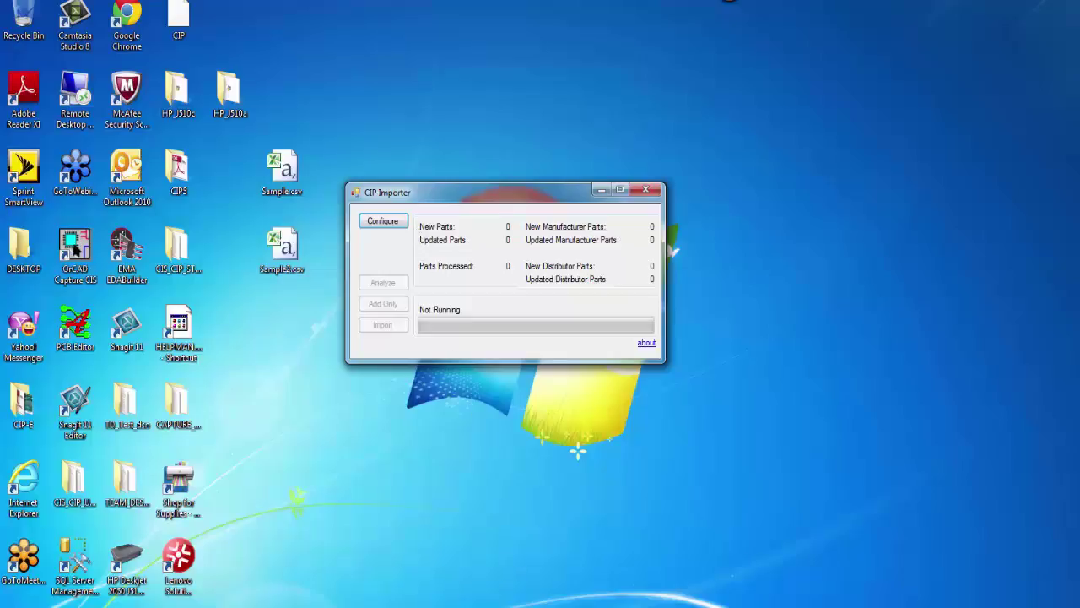
click(540, 606)
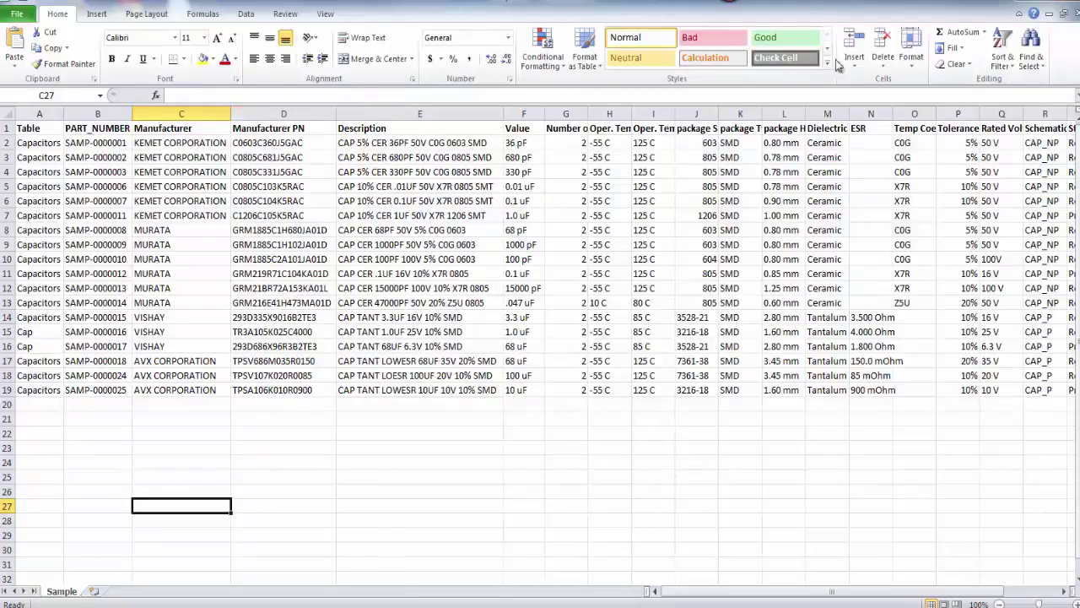
click(1023, 4)
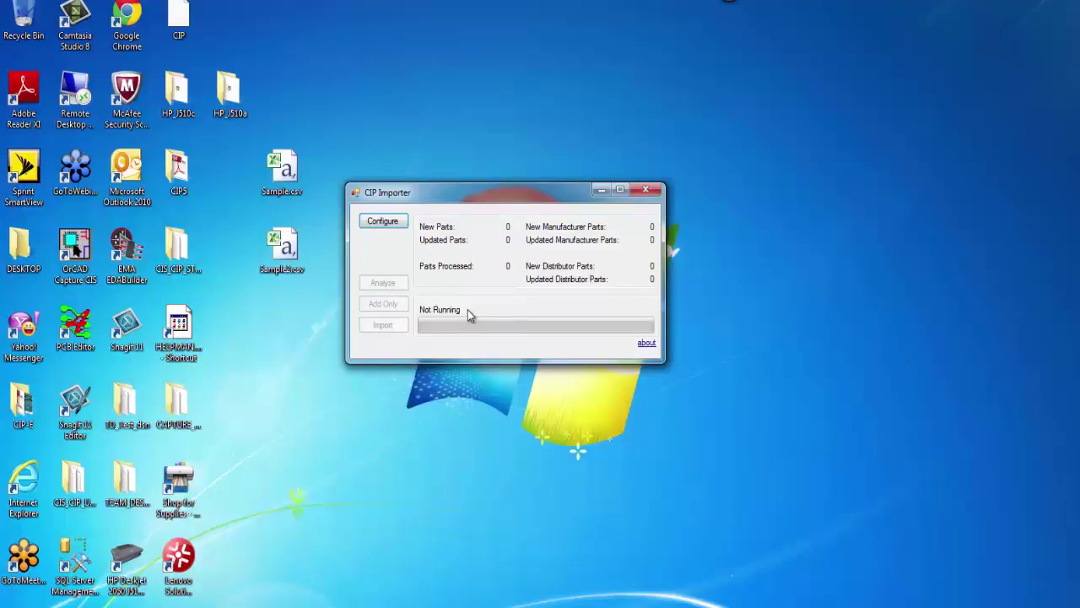
Start the import configuration and choose Sample.csv from the Sample_Import_Data folder as the CSV file
click(384, 222)
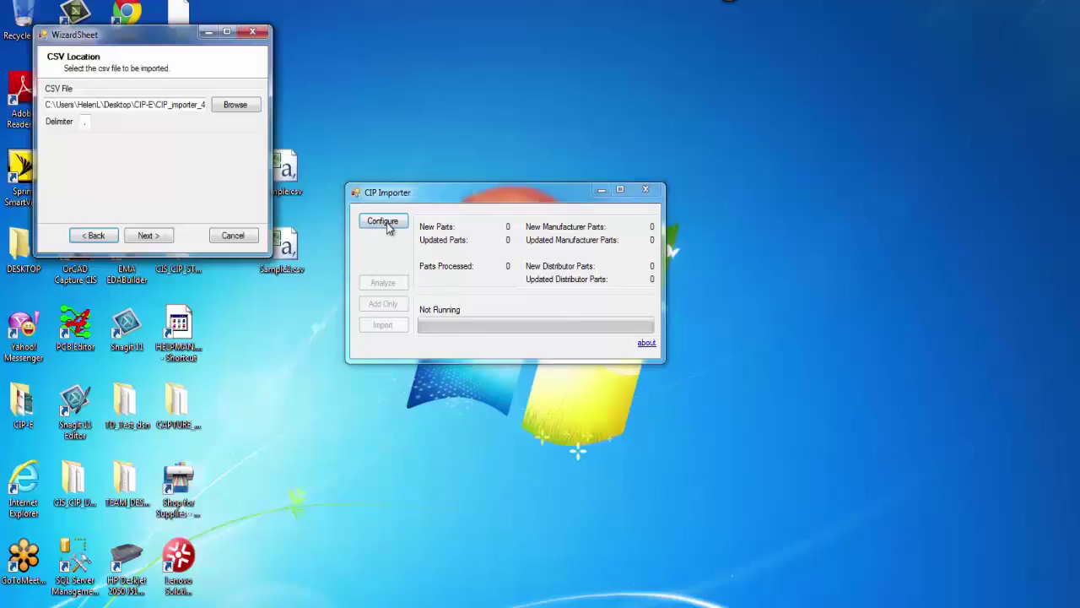
drag(179, 39, 558, 243)
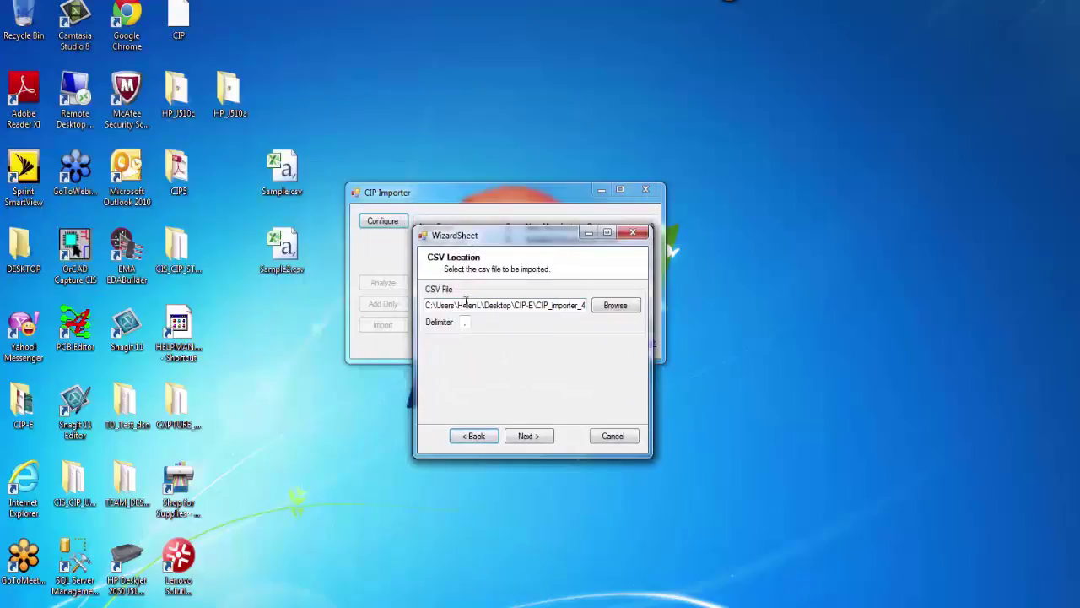
click(607, 307)
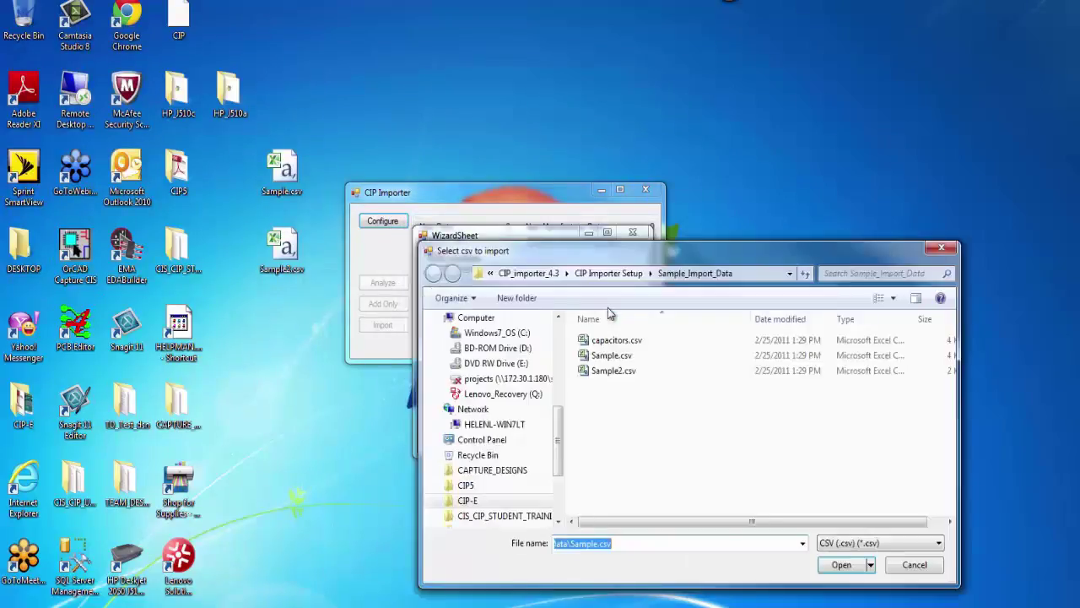
click(612, 355)
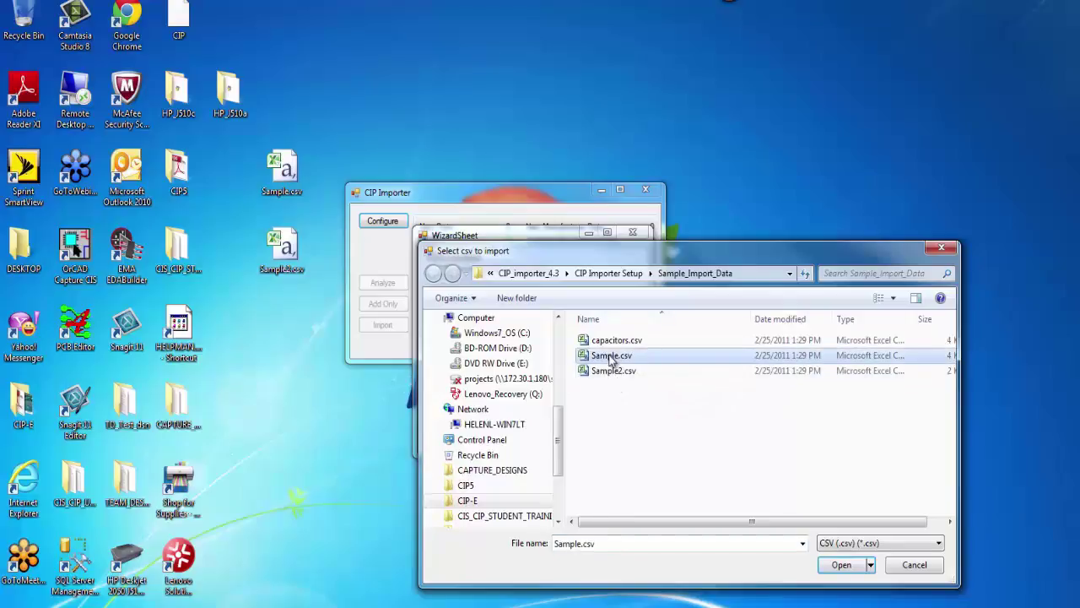
click(838, 565)
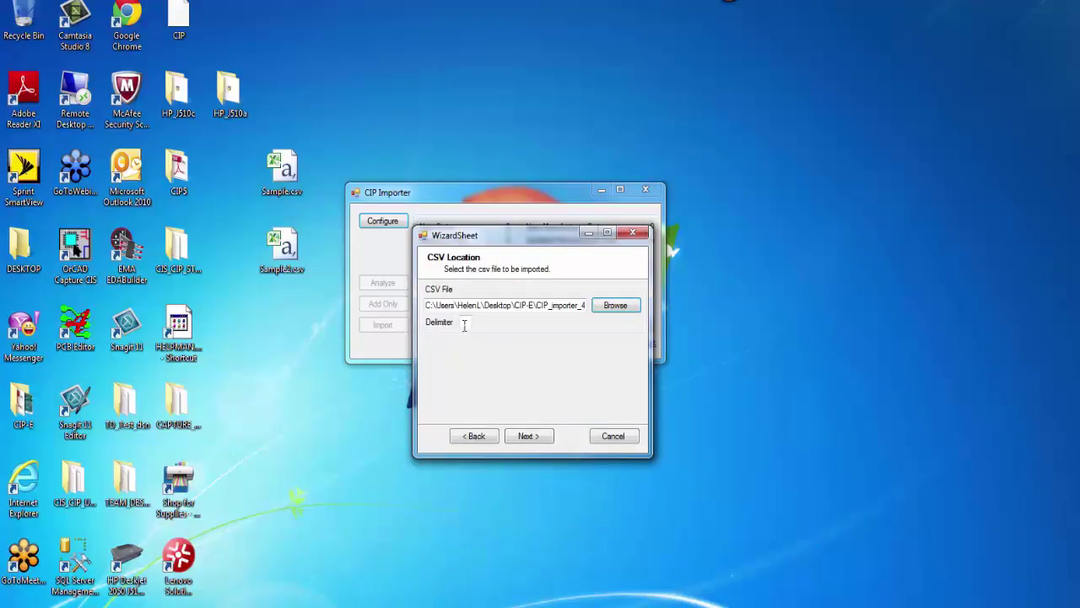
Accept the CSV location, test the CIP database connection and proceed to the key field configuration
click(530, 437)
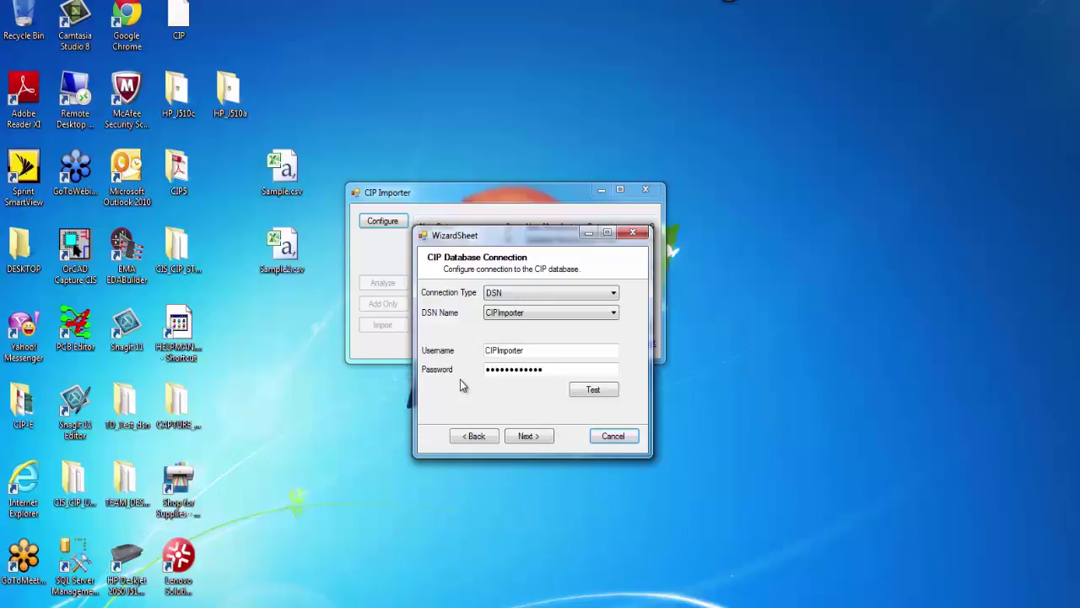
click(593, 390)
click(530, 437)
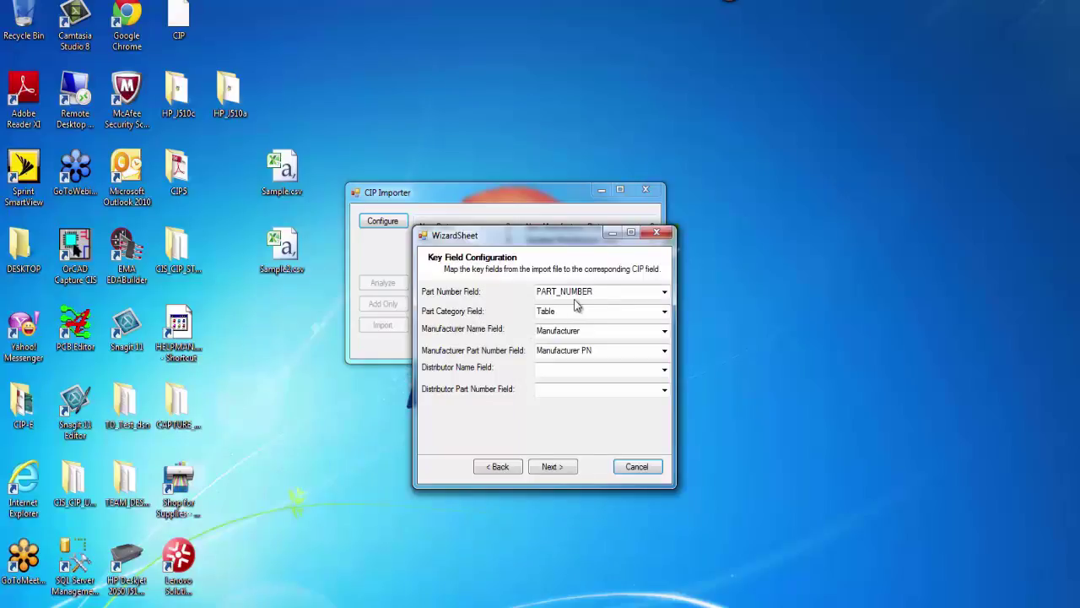
Map the part number key field to PART_NUMBER and check the import field choices for the part category
click(665, 293)
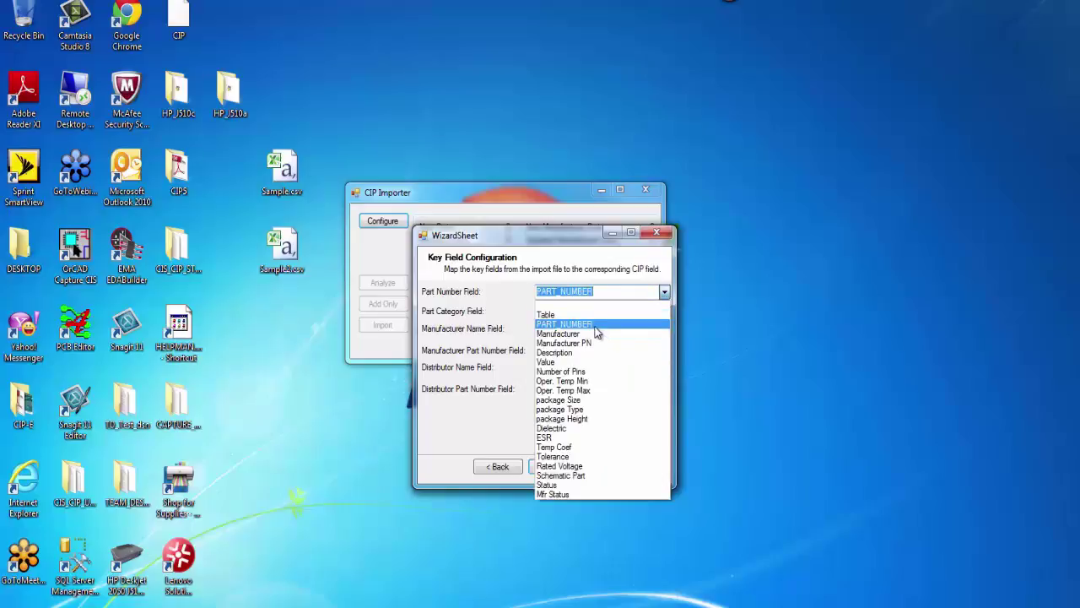
click(596, 327)
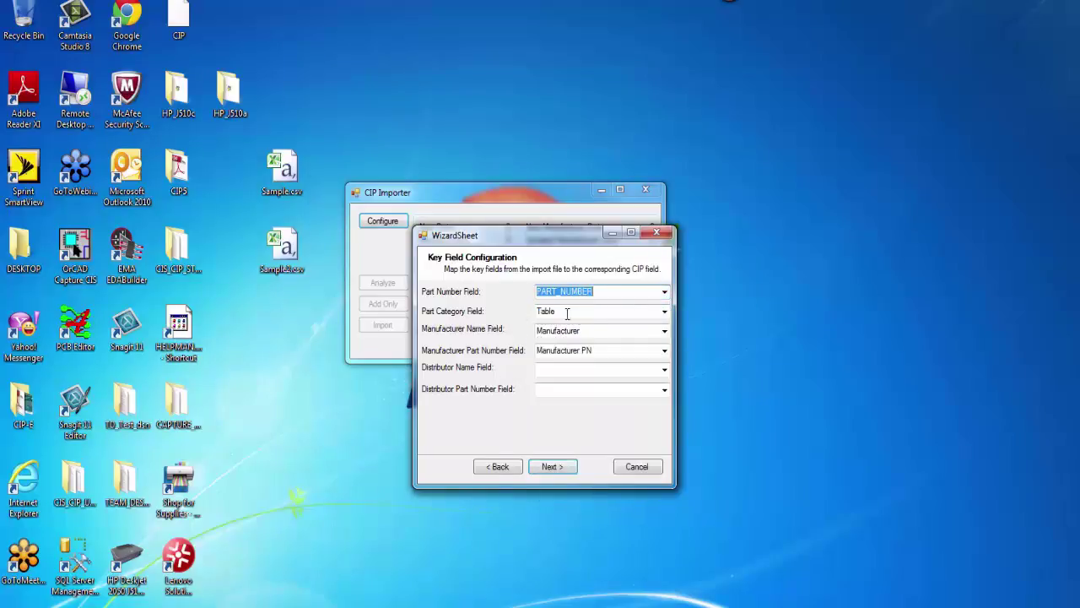
click(665, 312)
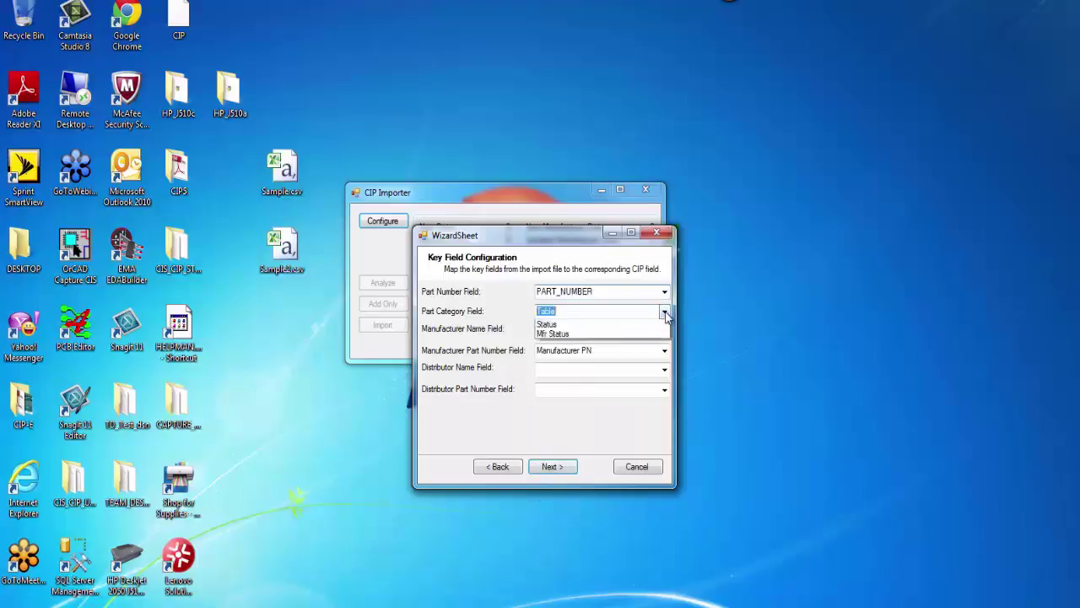
click(527, 329)
Check the manufacturer name and manufacturer part number mappings against the available import fields, and accept the key field configuration
click(665, 330)
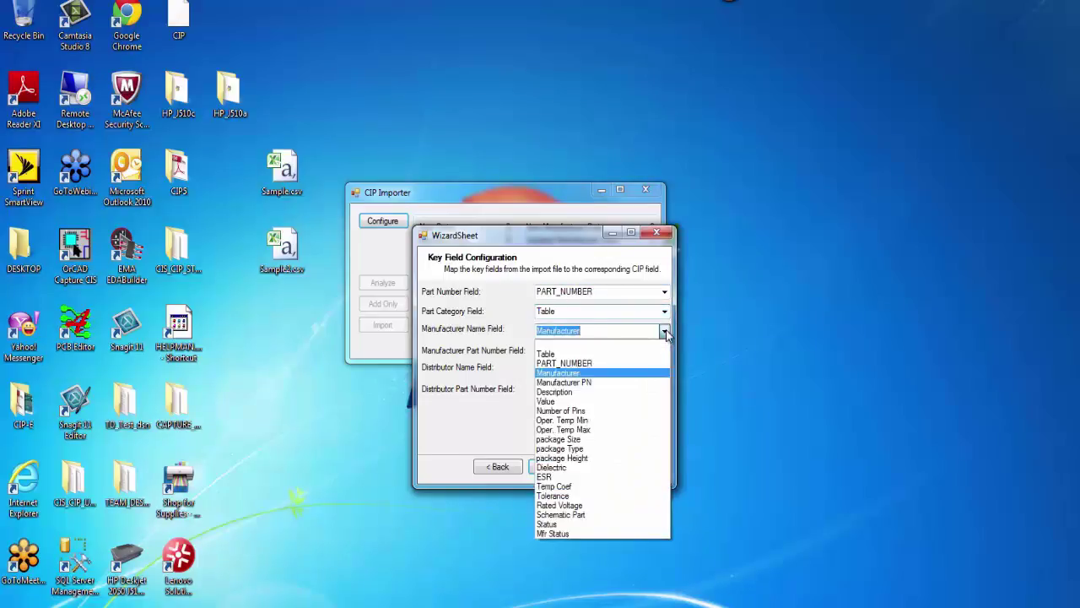
click(527, 338)
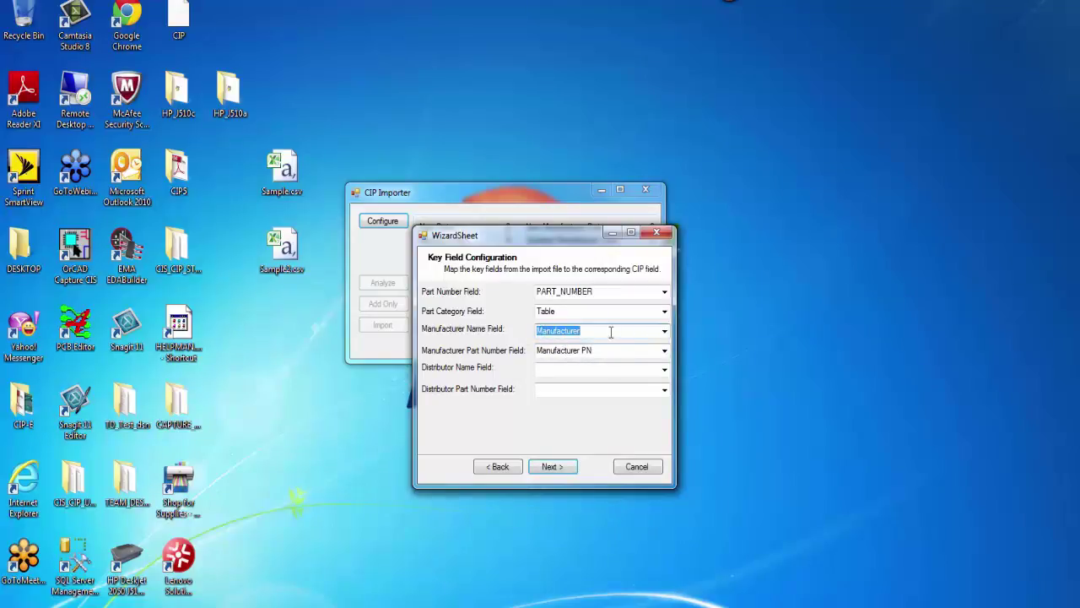
click(665, 332)
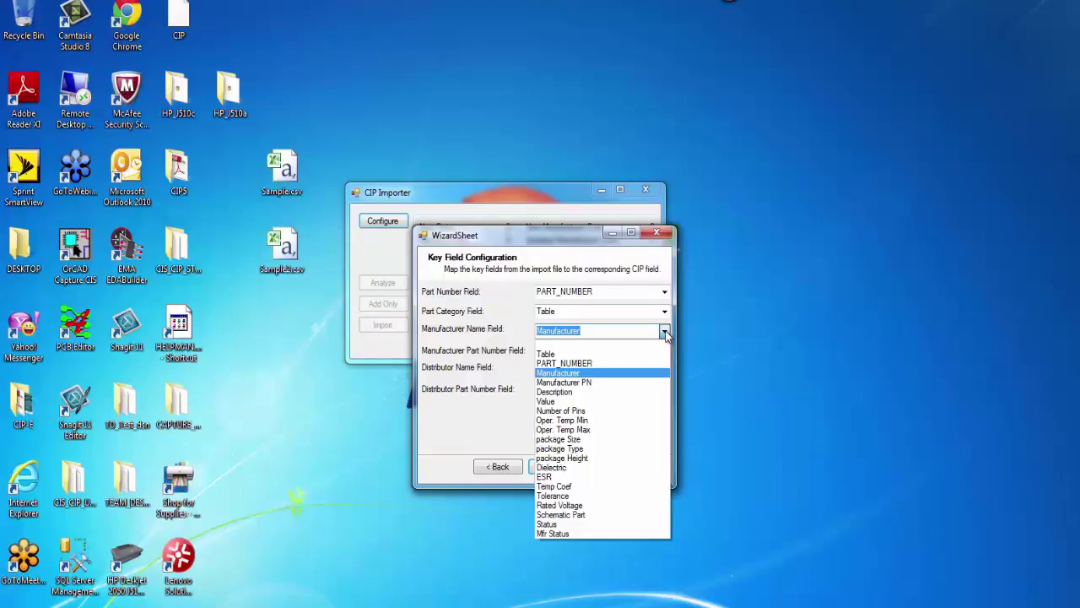
click(523, 355)
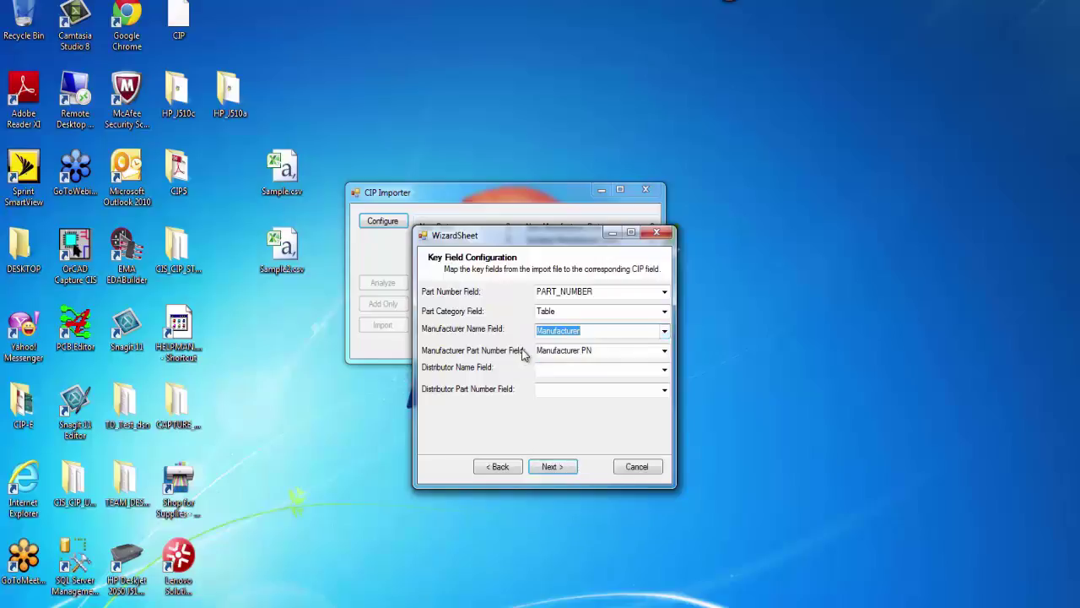
click(665, 352)
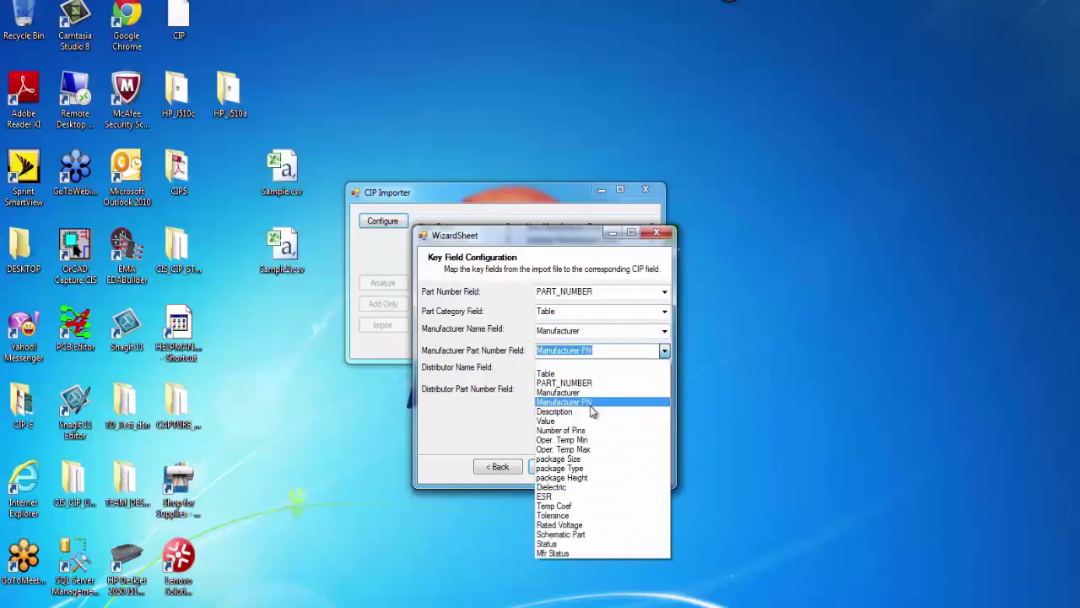
click(515, 424)
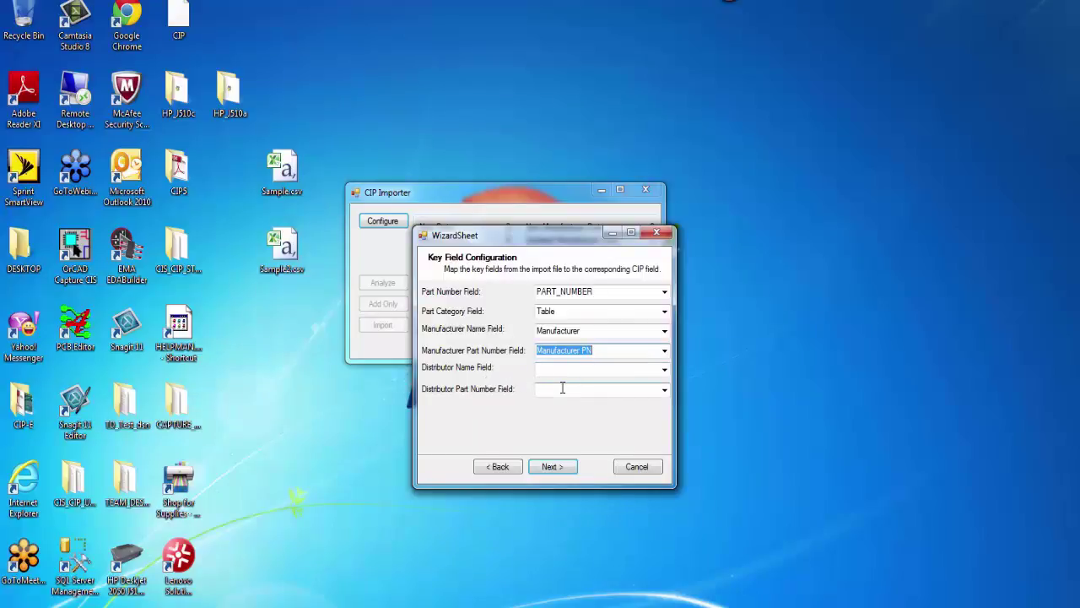
click(561, 468)
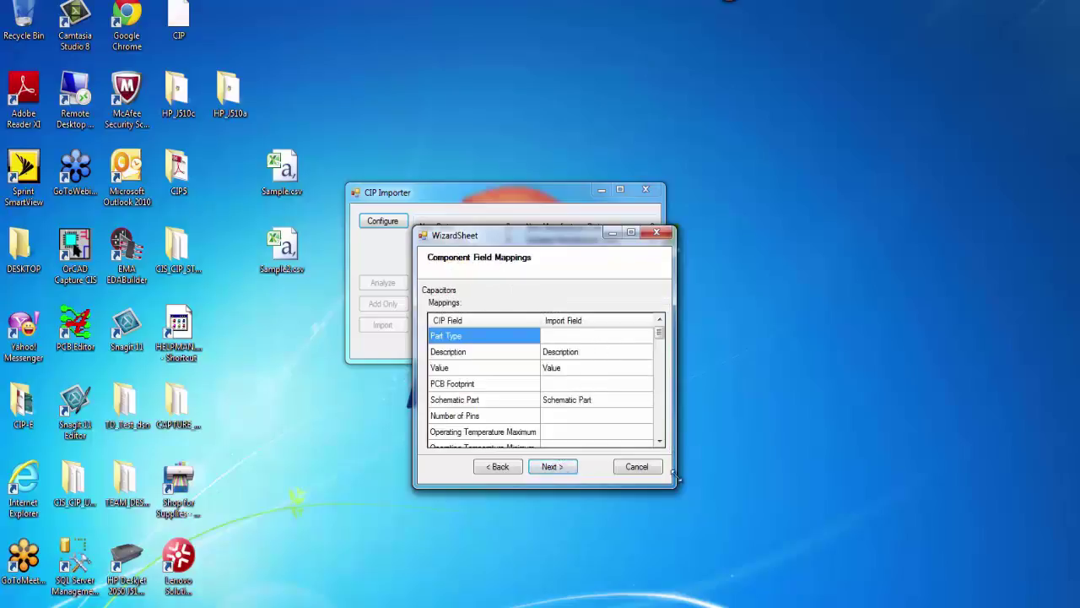
Enlarge the wizard window and examine the import fields available for the capacitors' Part Type and PCB Footprint
drag(672, 484, 766, 579)
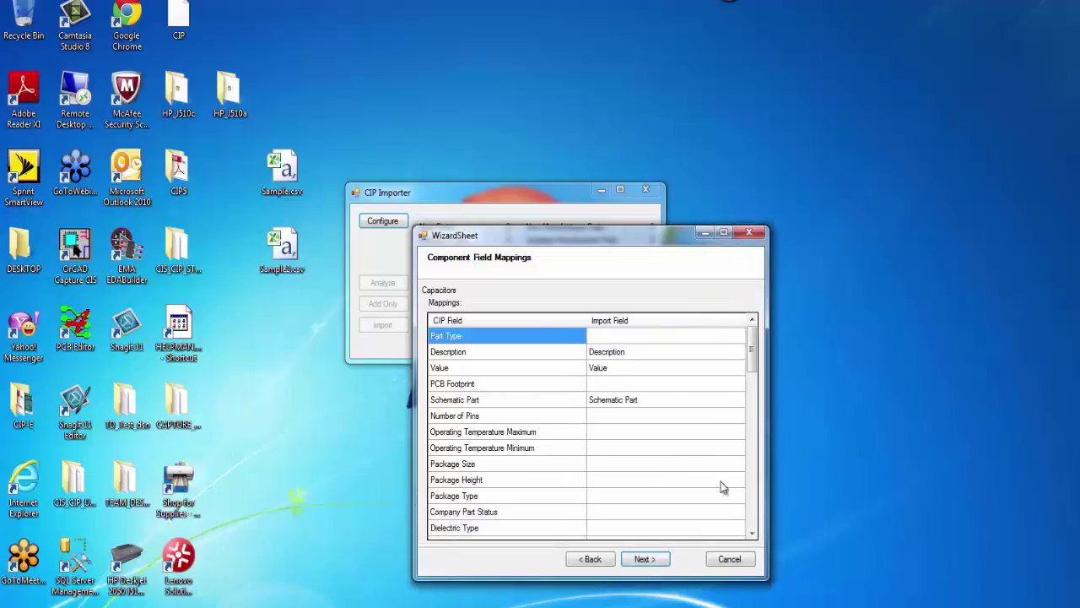
drag(600, 244, 537, 138)
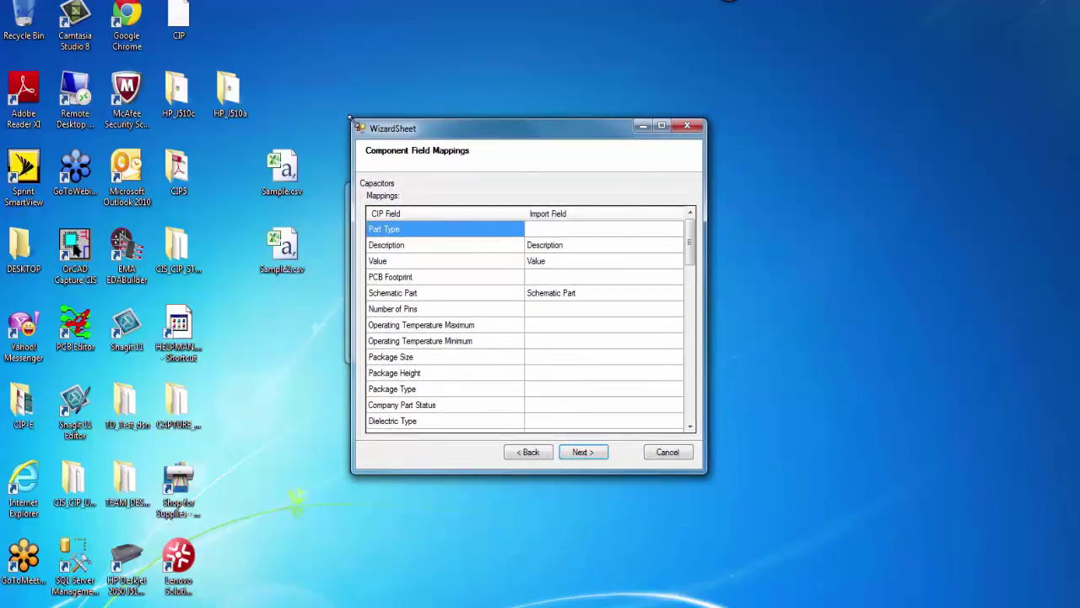
drag(351, 119, 316, 81)
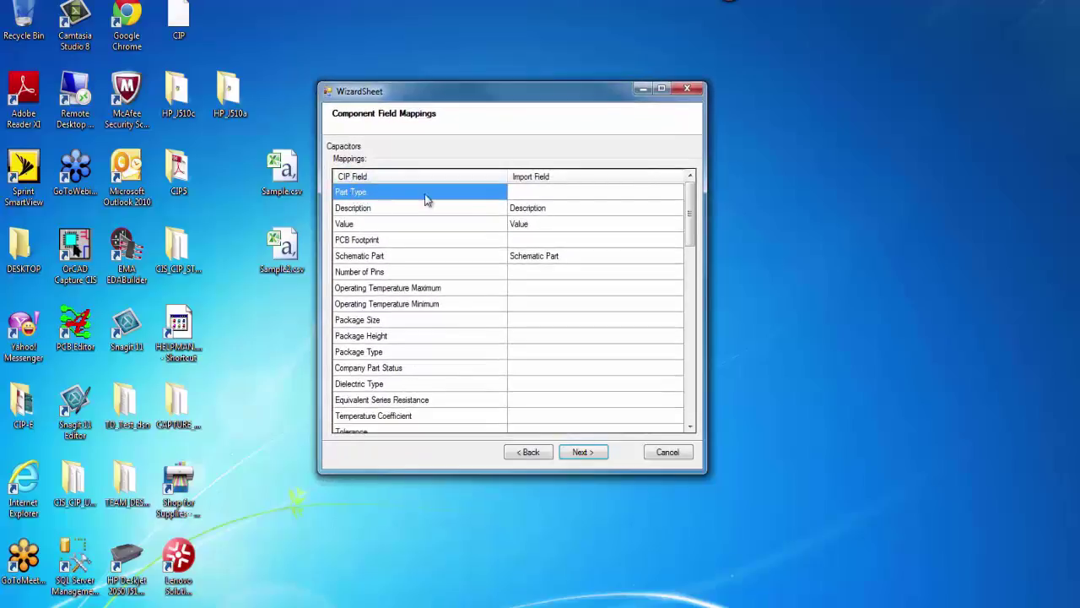
click(608, 198)
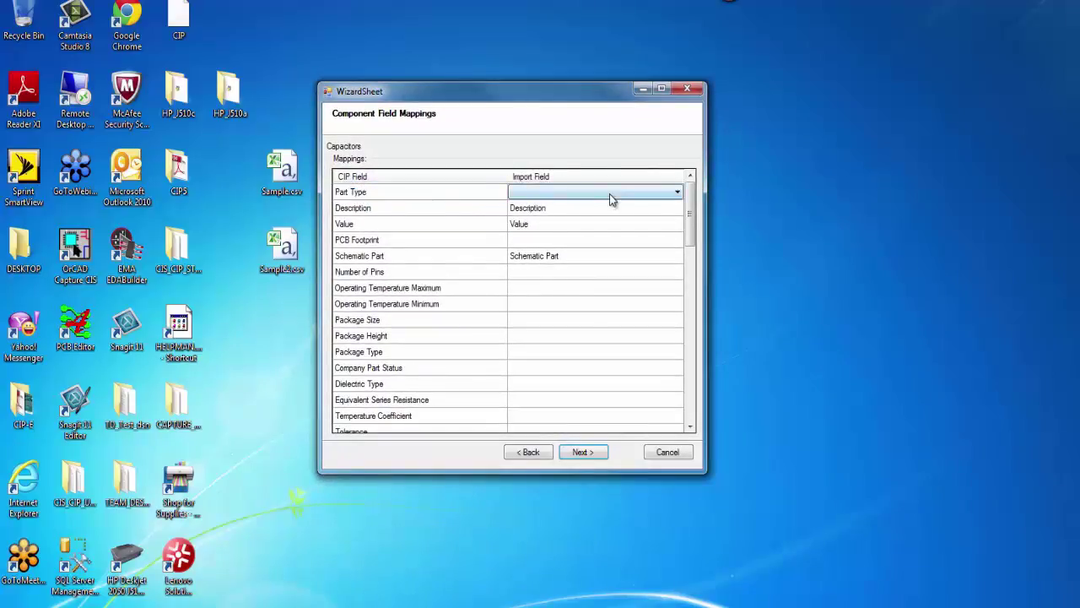
click(677, 193)
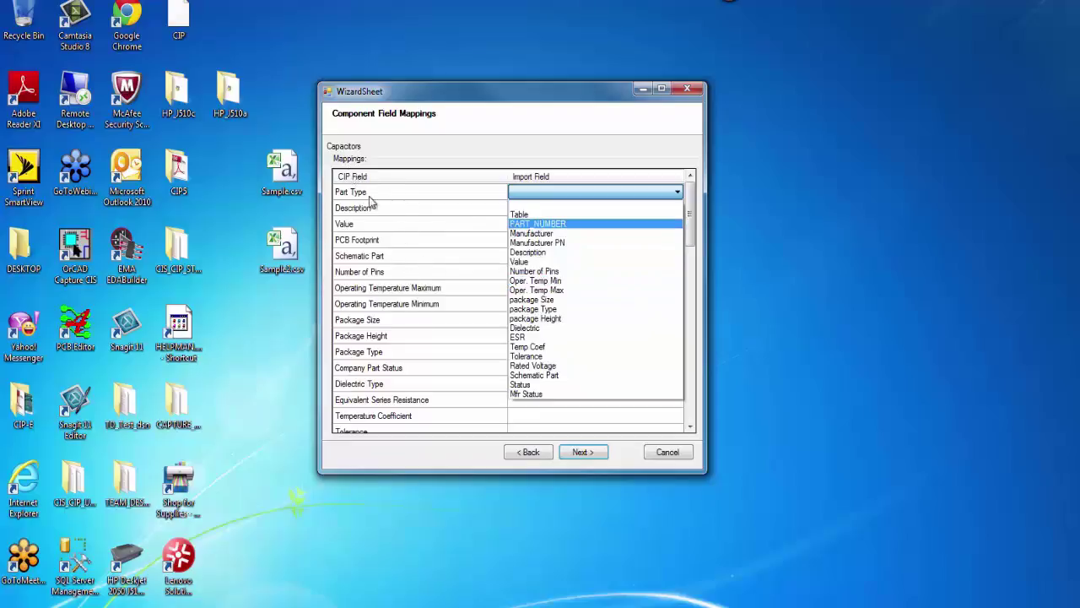
click(453, 160)
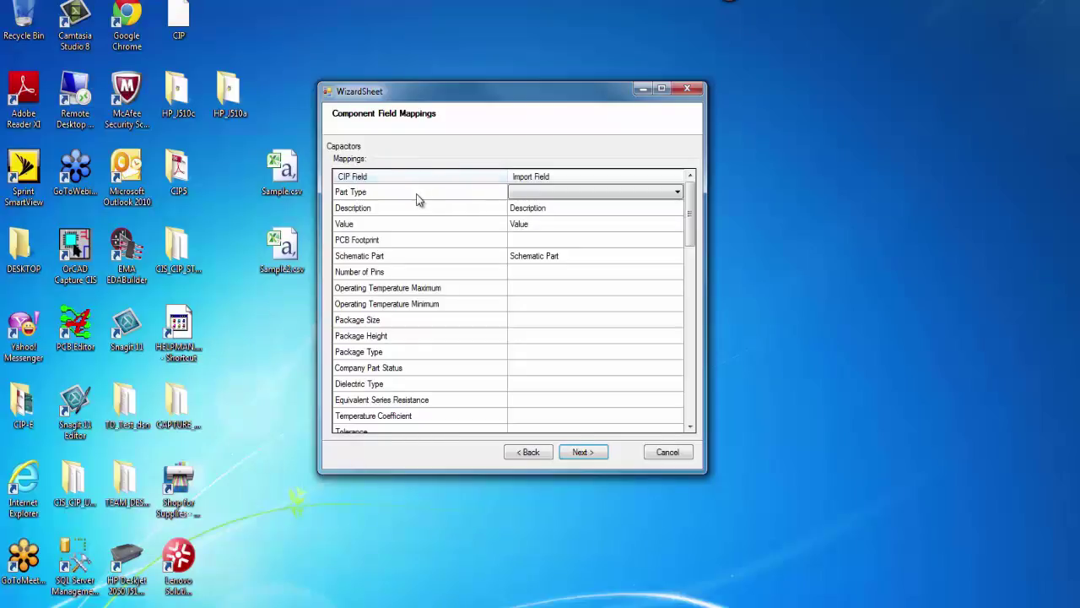
click(522, 243)
click(677, 240)
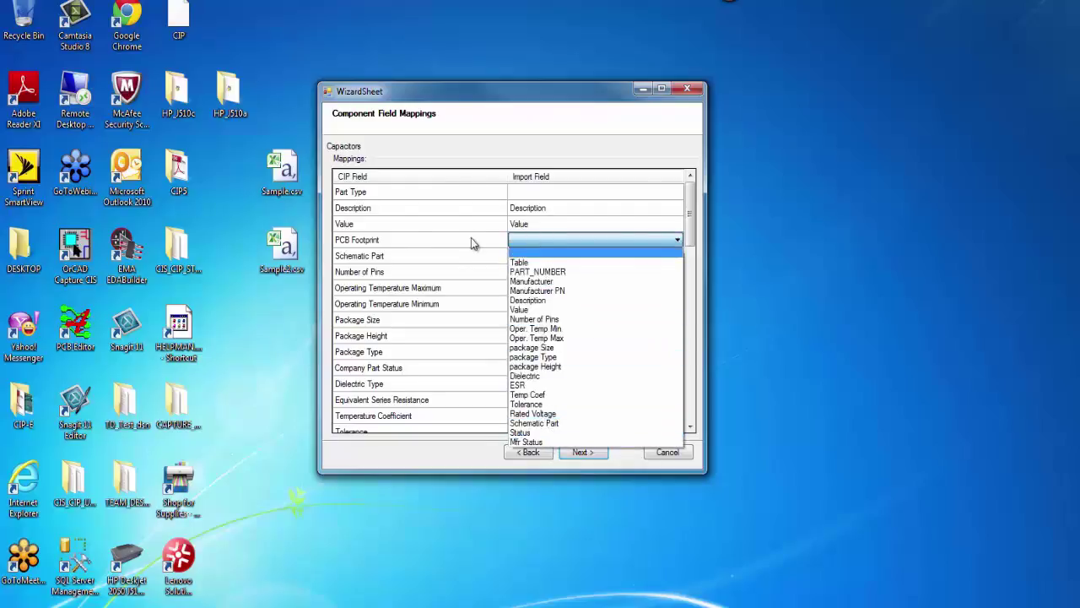
click(386, 245)
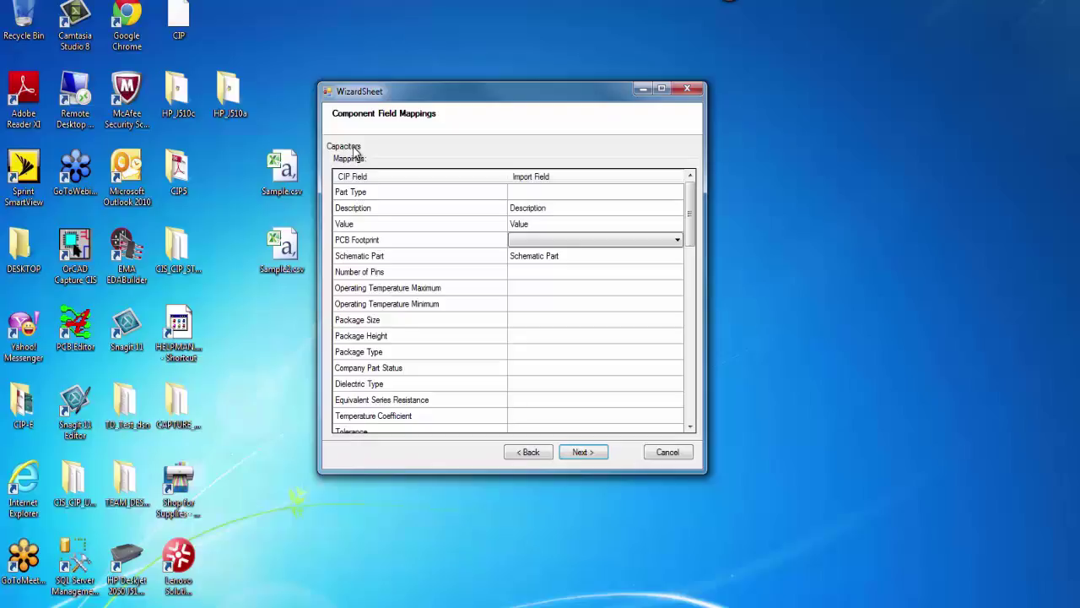
Accept the capacitor mappings, skip the field mappings of the remaining component categories and proceed to the manufacturer field mappings
click(596, 453)
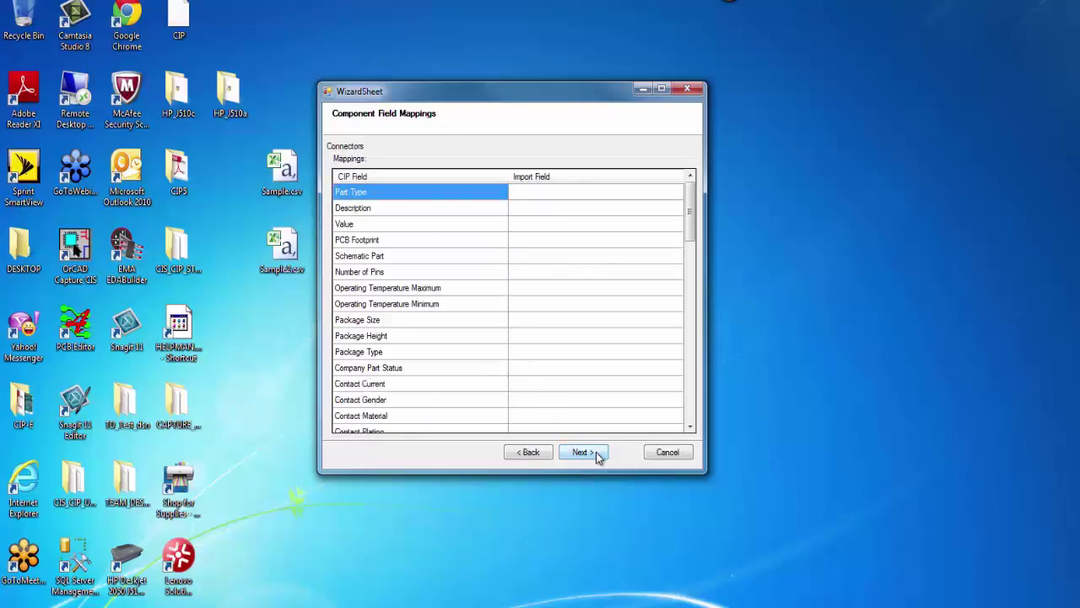
click(595, 453)
click(595, 453)
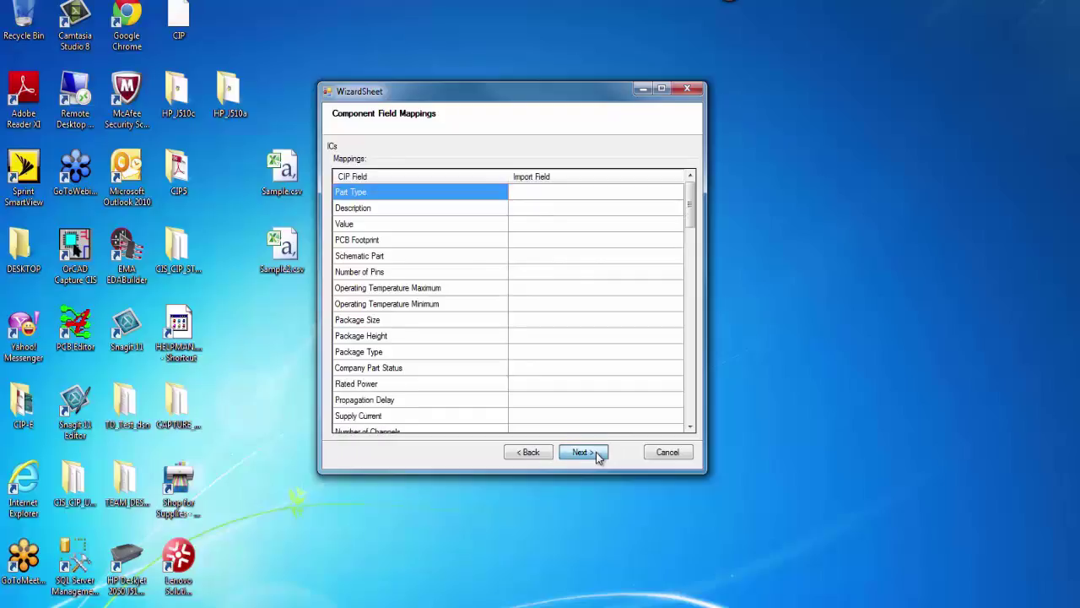
click(595, 453)
click(596, 453)
click(596, 452)
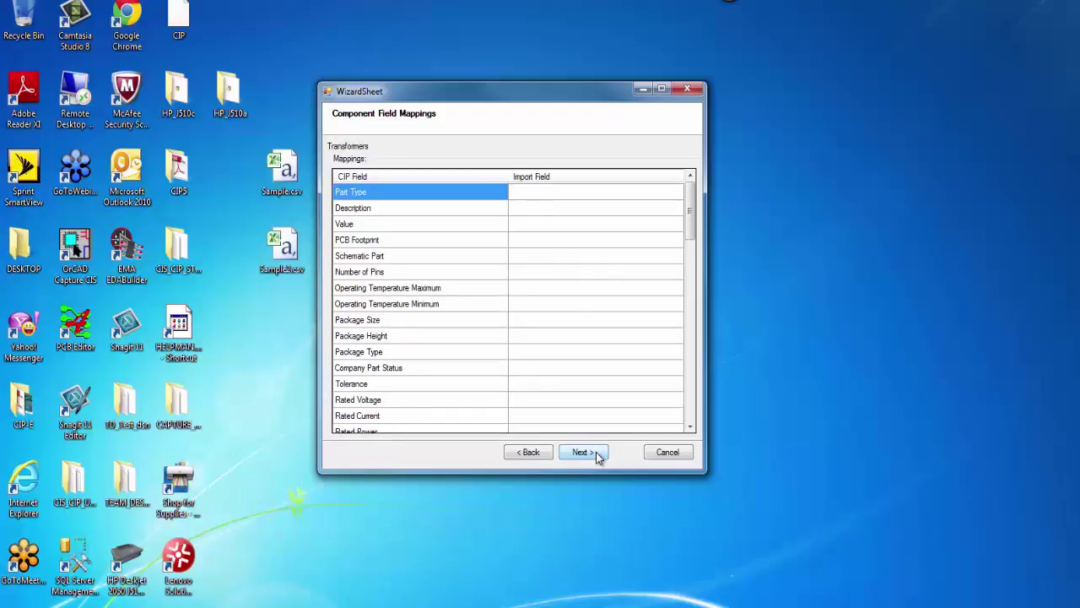
click(595, 452)
click(595, 452)
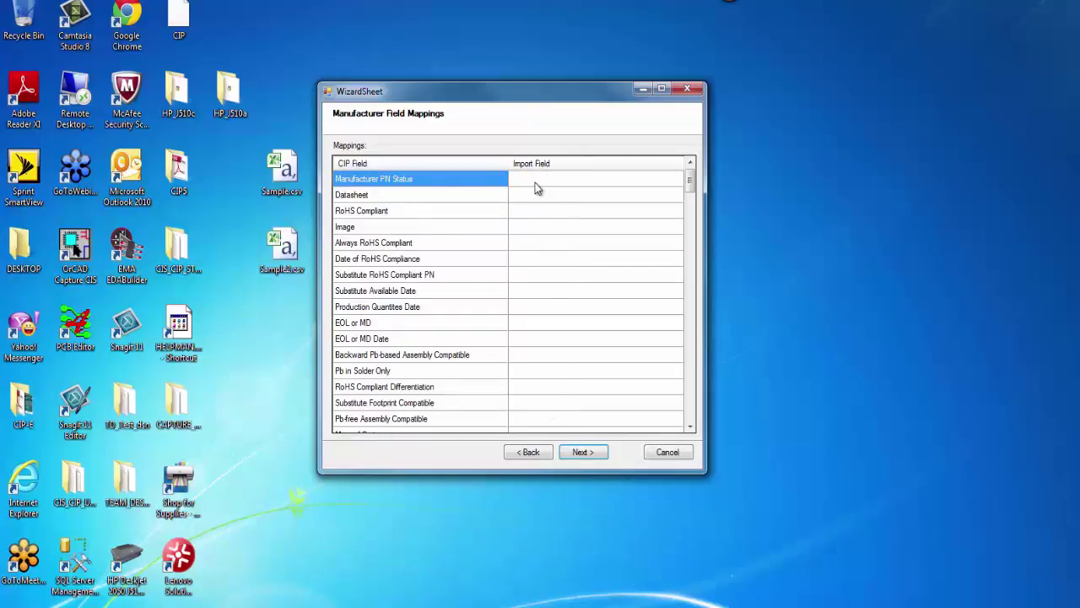
Check the import fields available for Manufacturer PN Status, leave it unmapped, and finish the configuration wizard
click(651, 184)
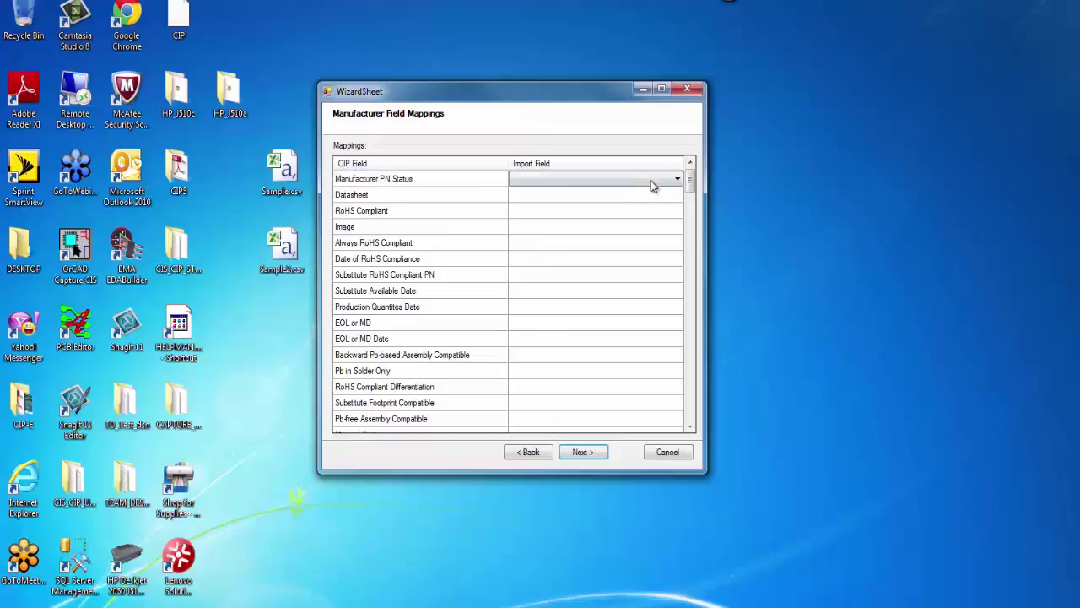
click(678, 179)
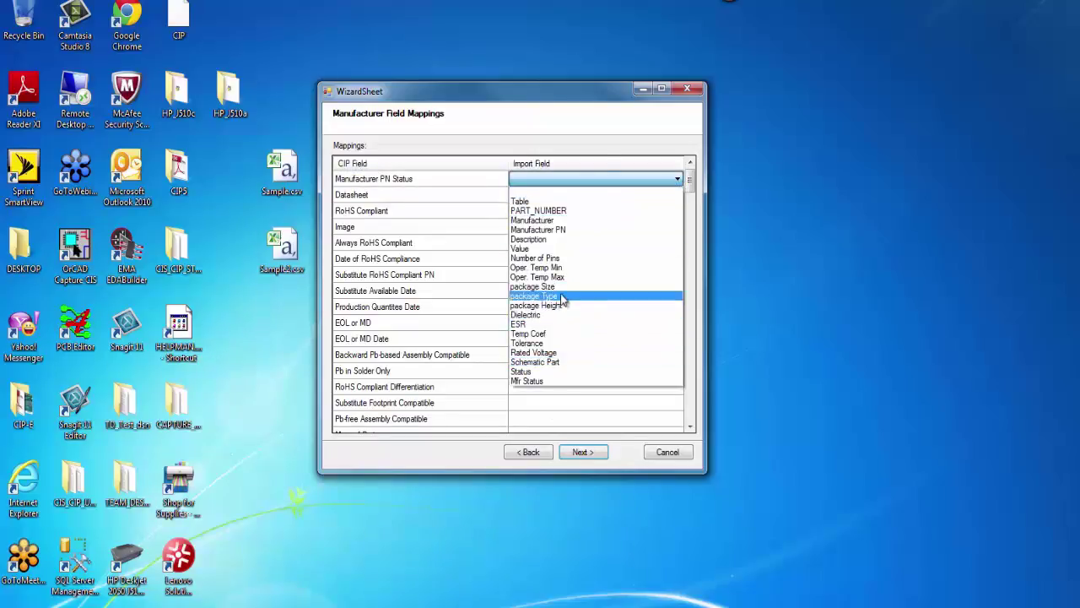
click(452, 180)
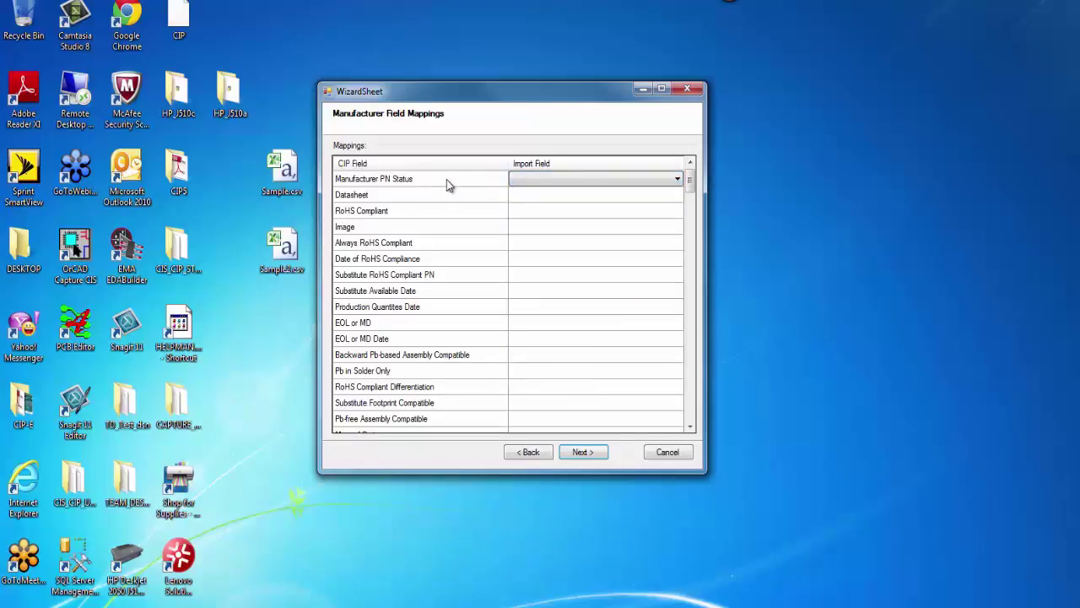
click(589, 454)
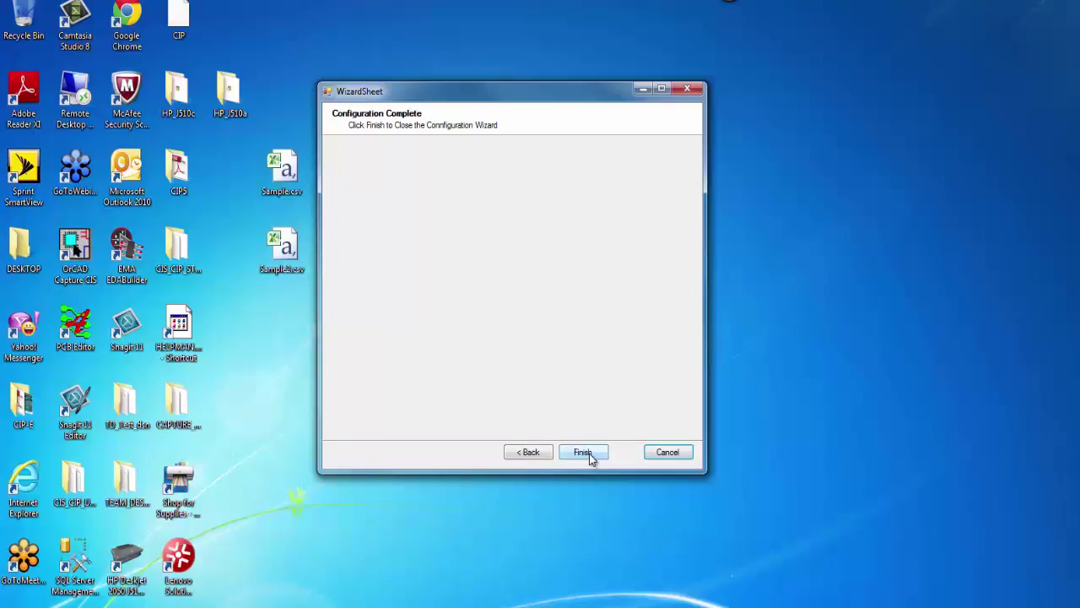
click(589, 453)
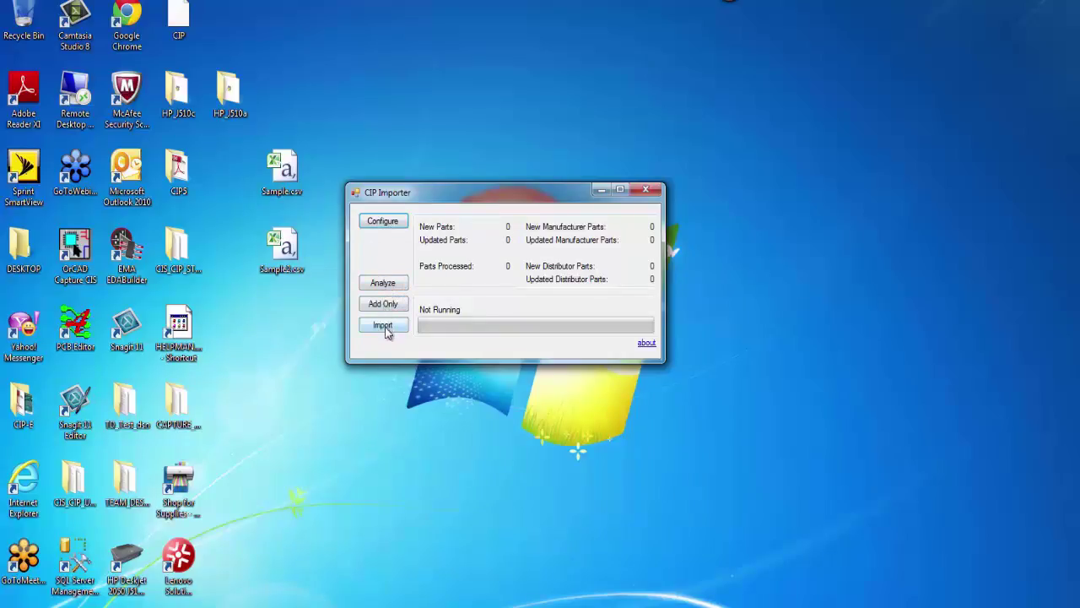
Analyze the configured import, examine the log's category mapping warnings and summary, and put the log away
click(384, 287)
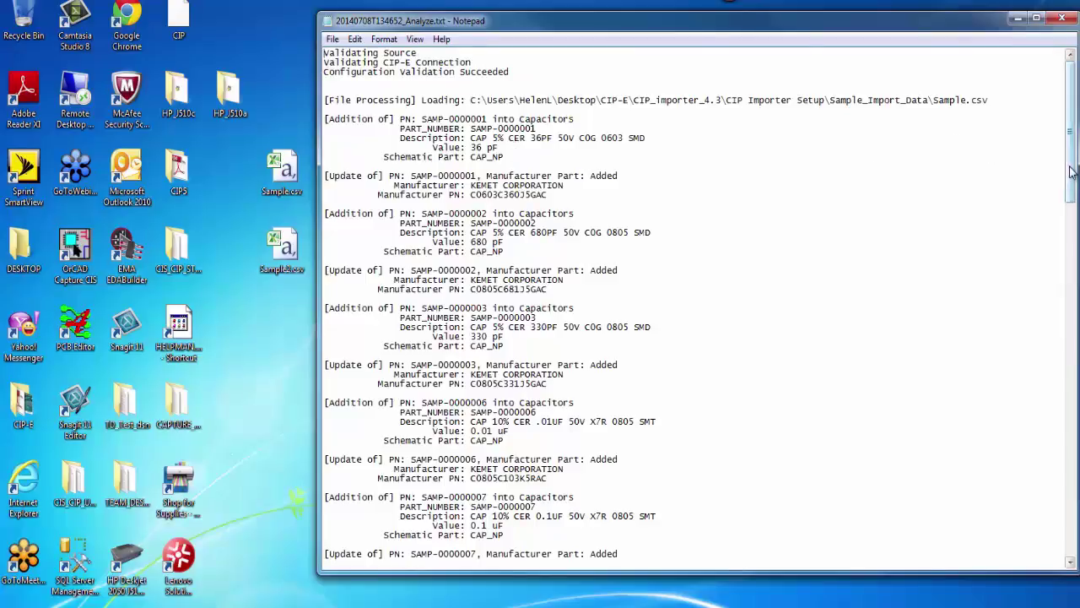
drag(1069, 173, 1073, 481)
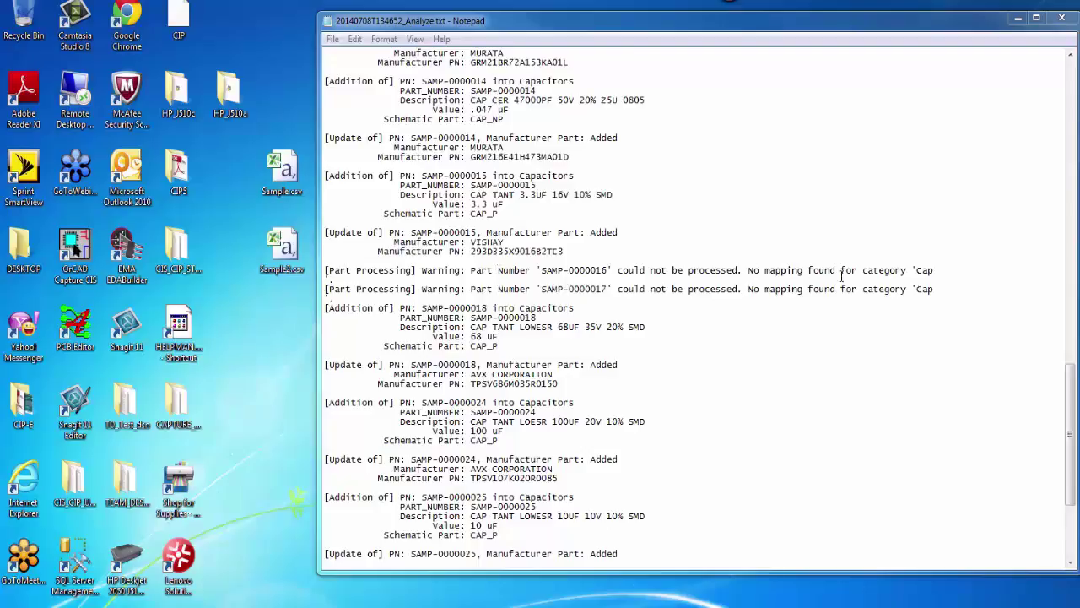
mouse_move(938, 271)
mouse_down()
mouse_move(887, 272)
mouse_move(886, 290)
mouse_move(938, 289)
mouse_up()
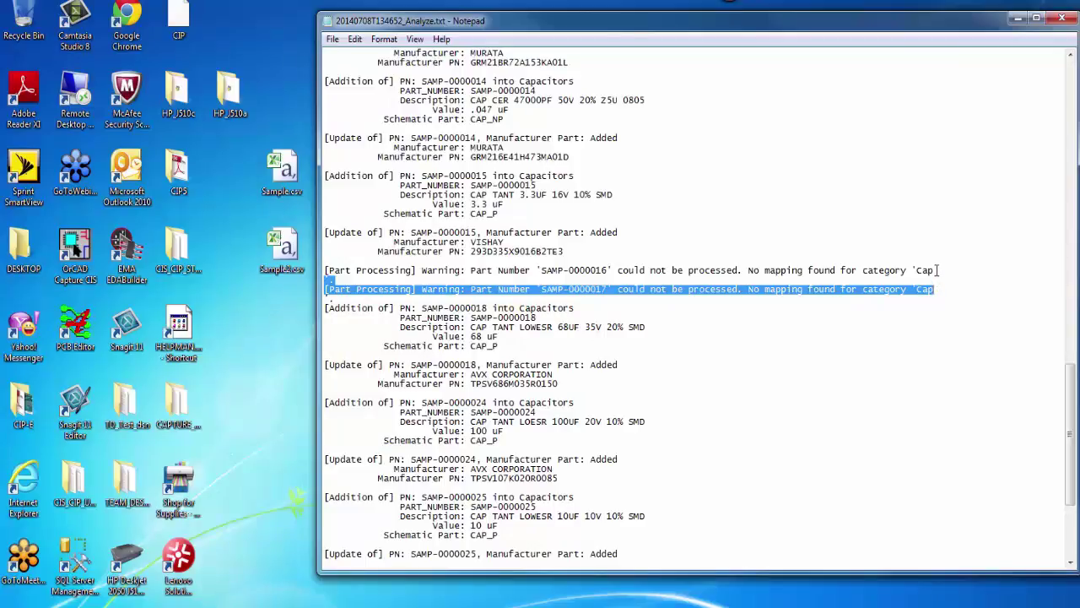
drag(937, 270, 909, 294)
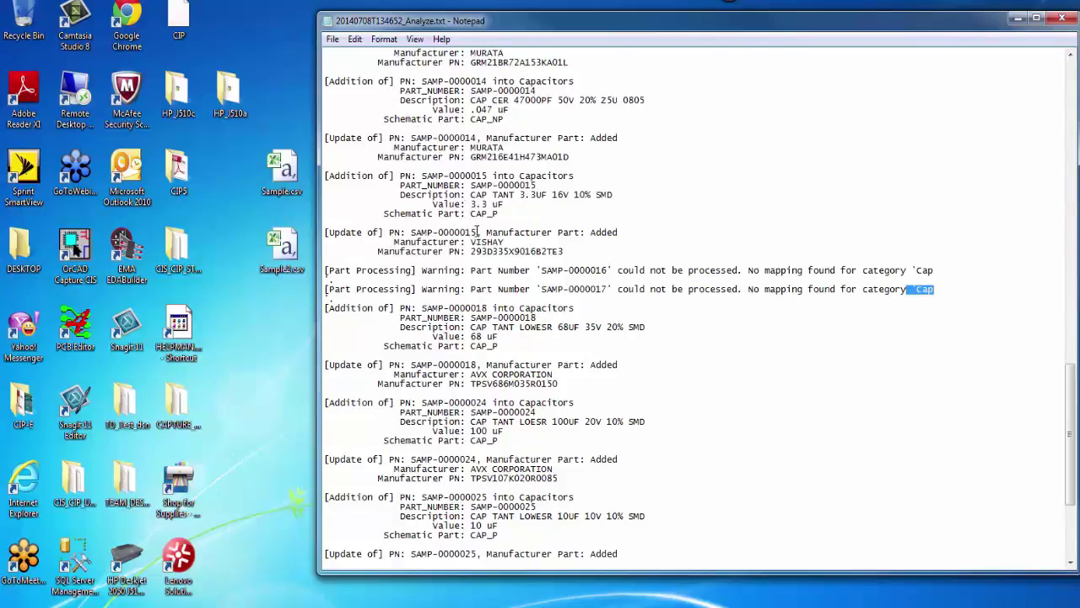
scroll(475, 246, down, 6)
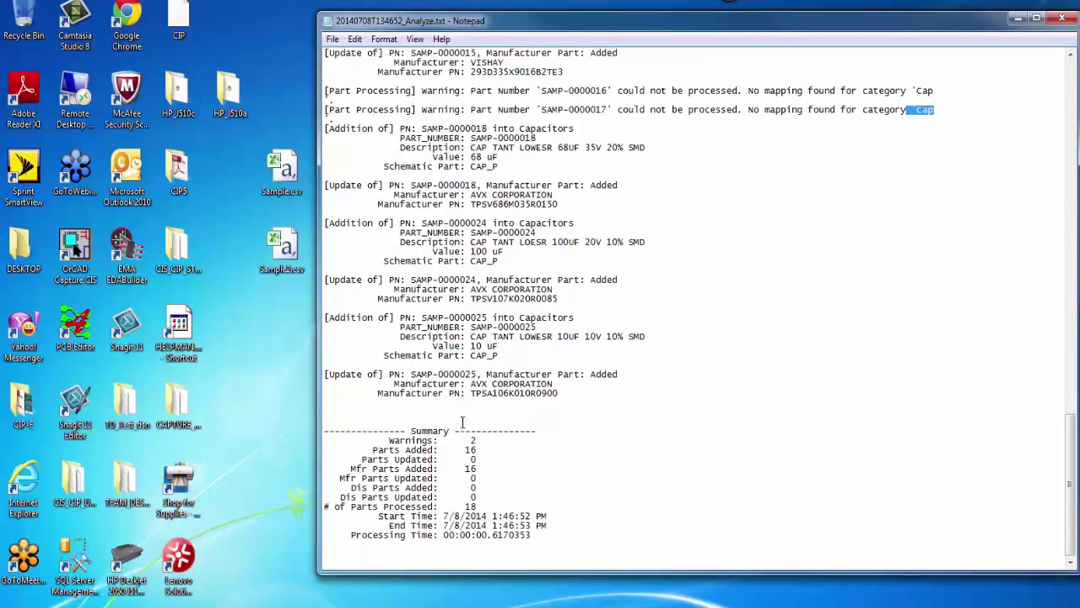
drag(389, 440, 486, 448)
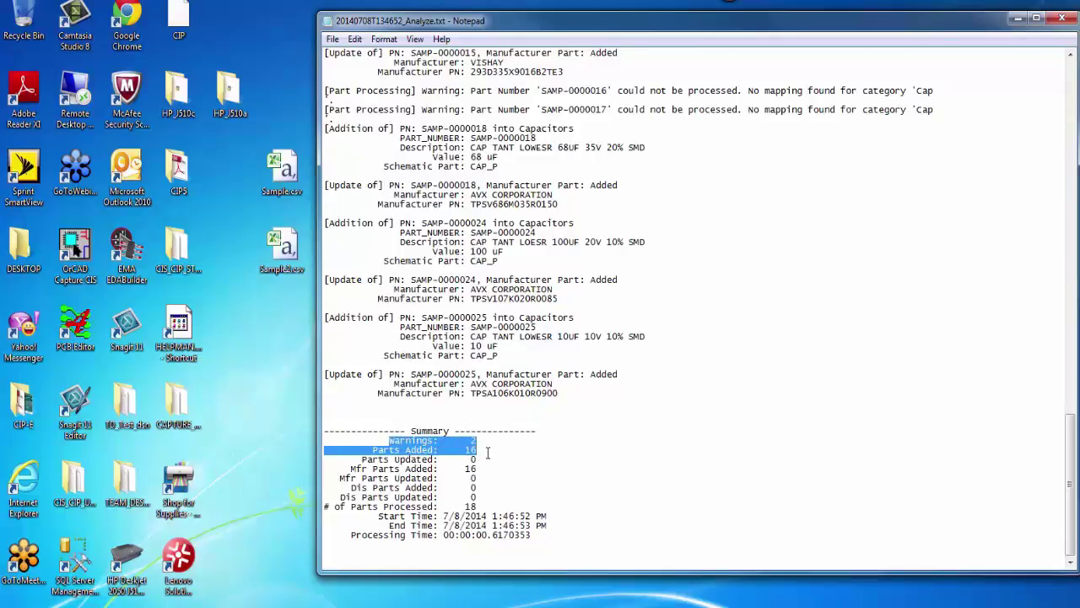
click(1018, 20)
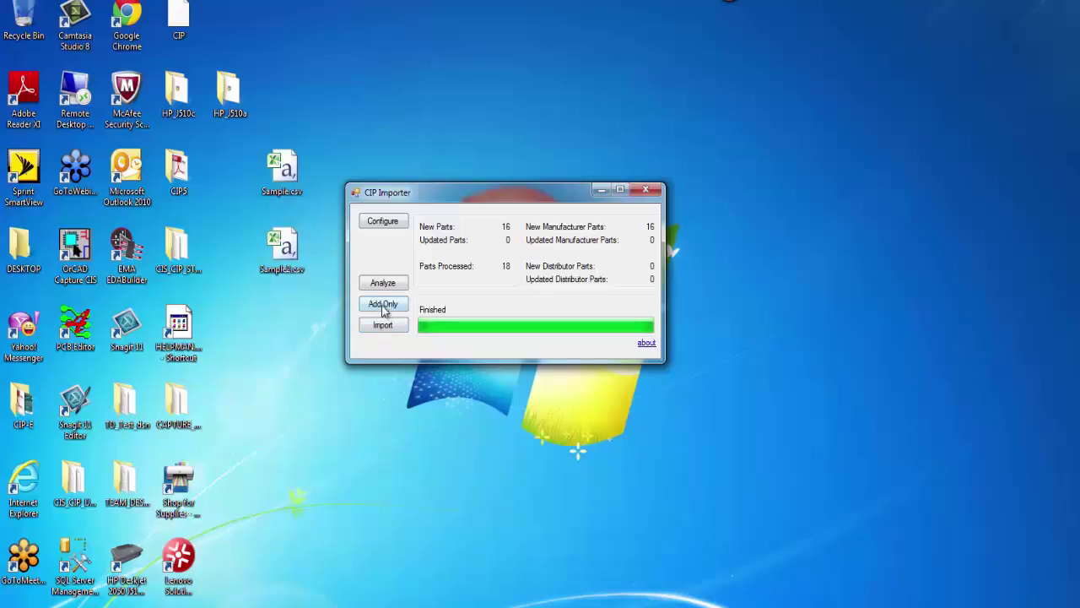
Run the import in Add Only mode and review the parts added in the import log's summary
click(382, 306)
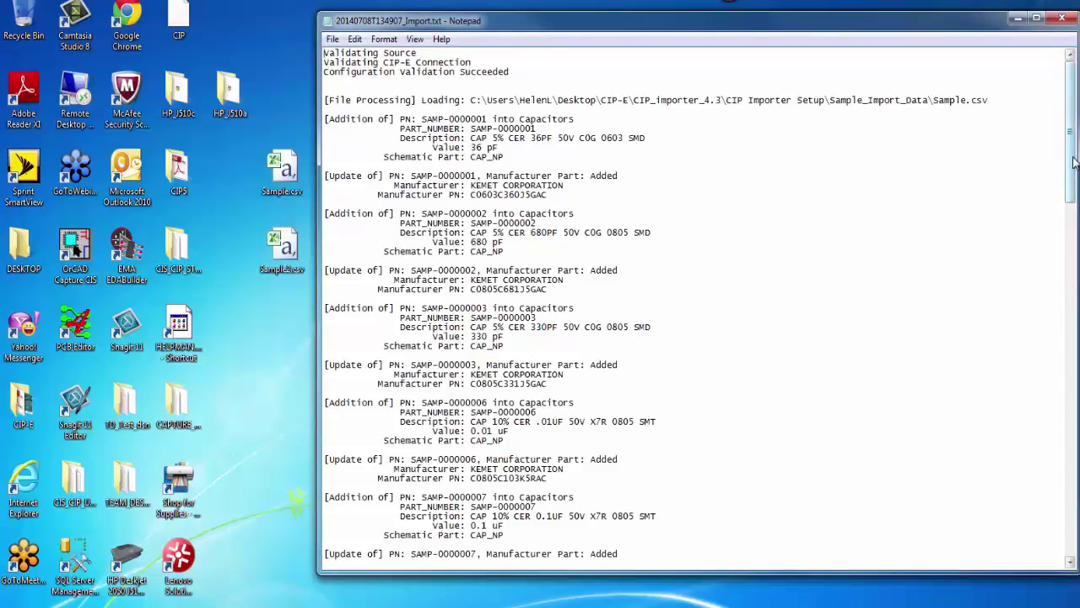
drag(1073, 163, 1071, 485)
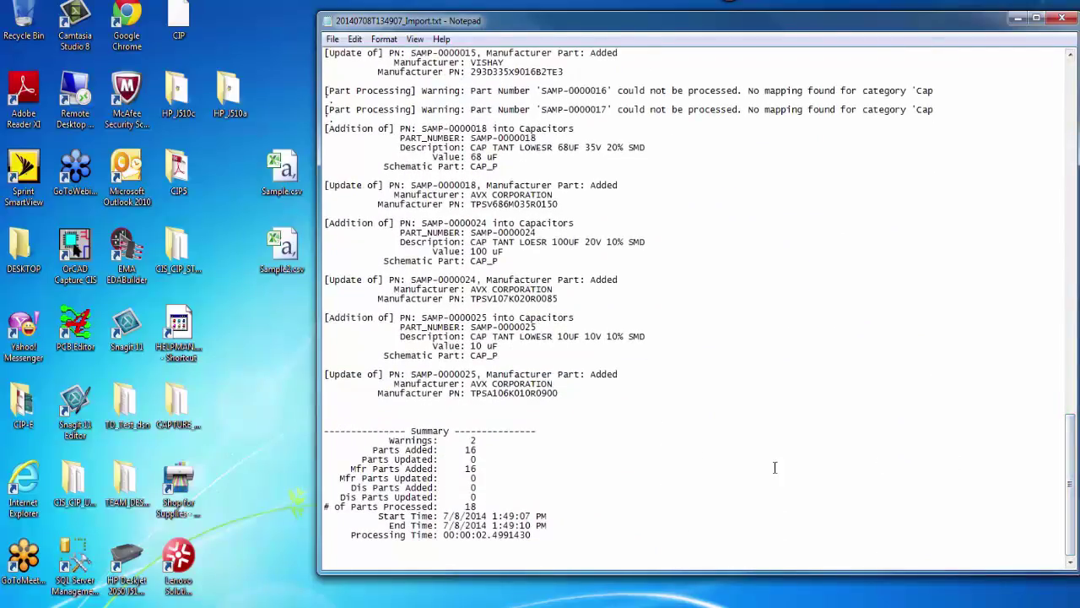
drag(372, 449, 482, 451)
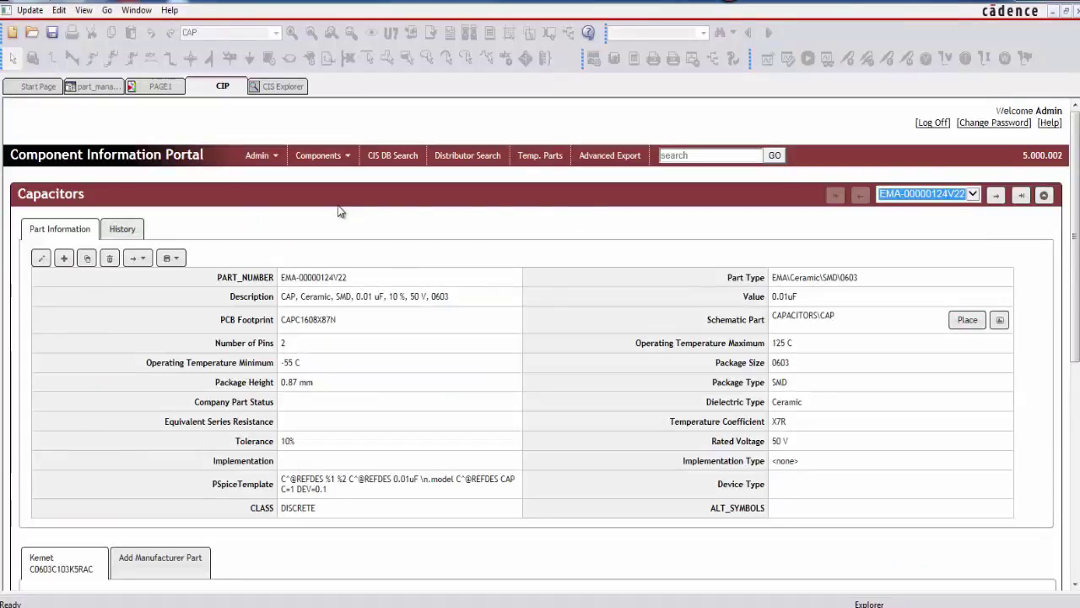
In the Component Information Portal, find the imported SAMP parts among the capacitors and open SAMP-0000001
click(972, 195)
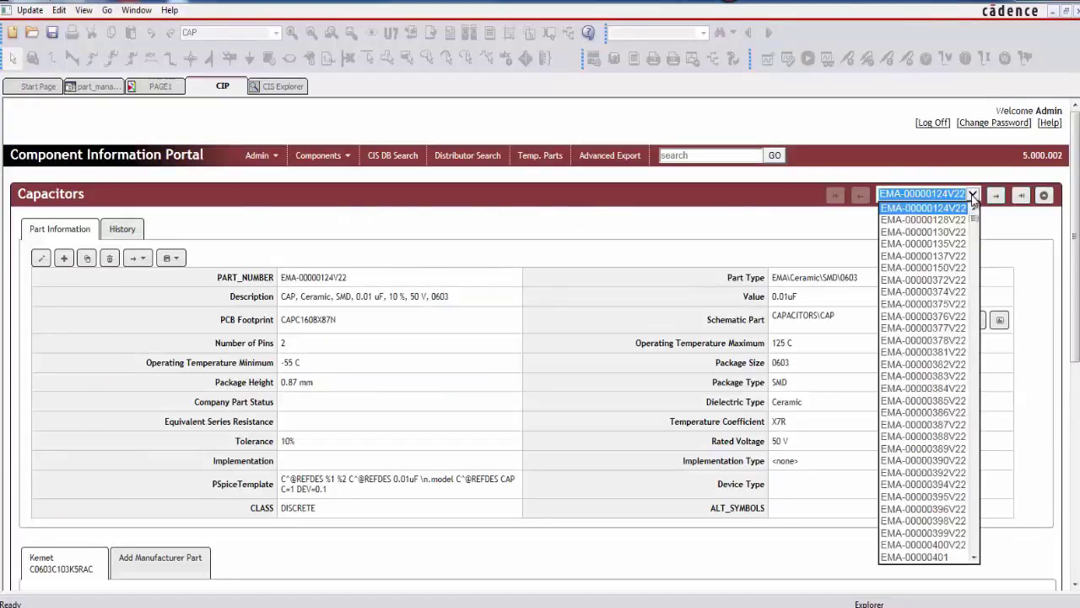
drag(974, 219, 1007, 557)
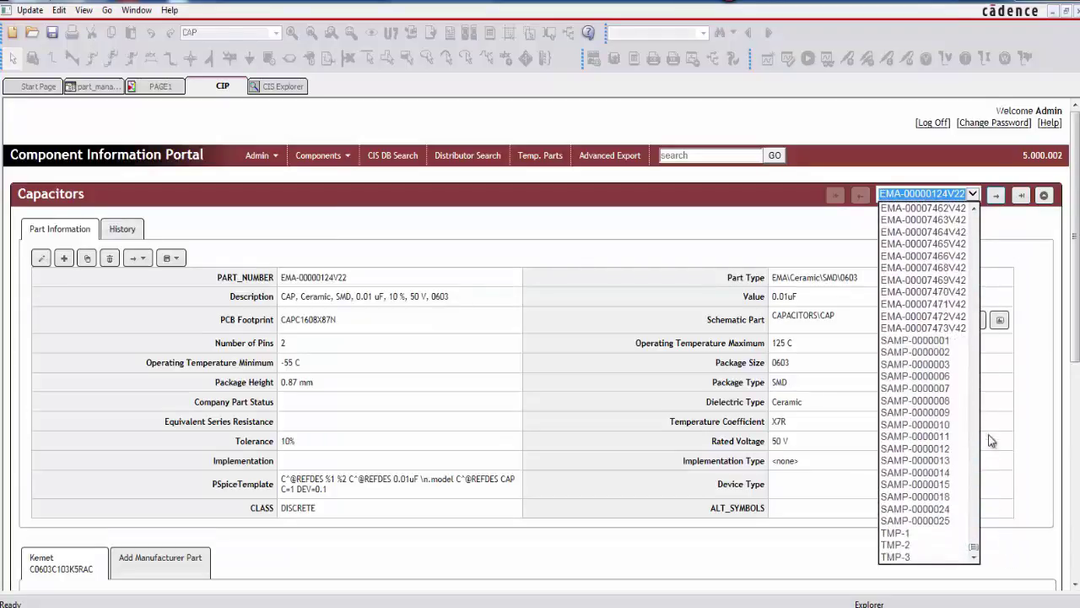
click(933, 342)
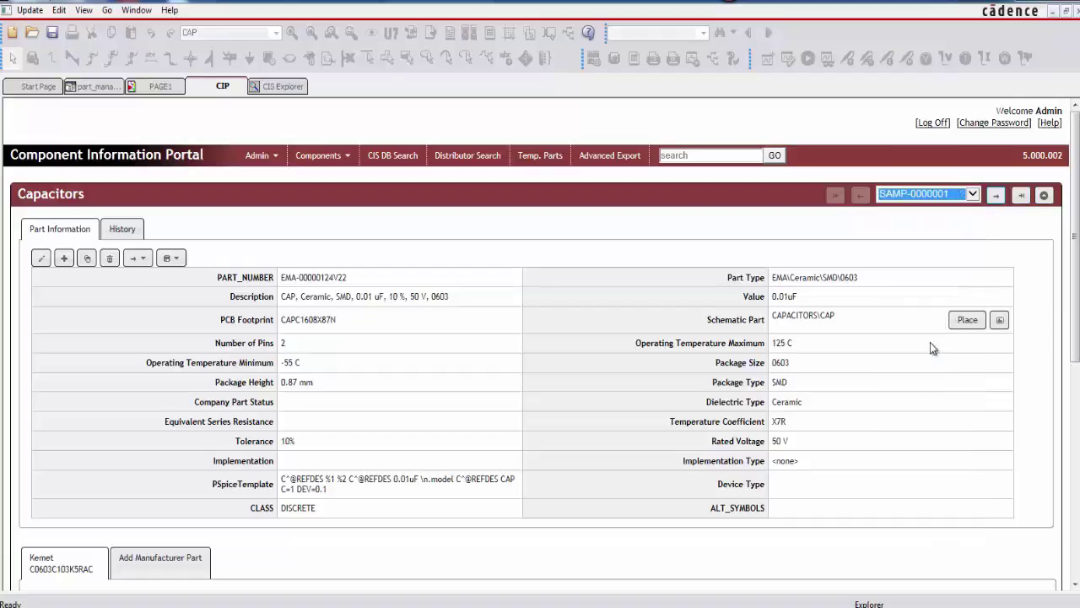